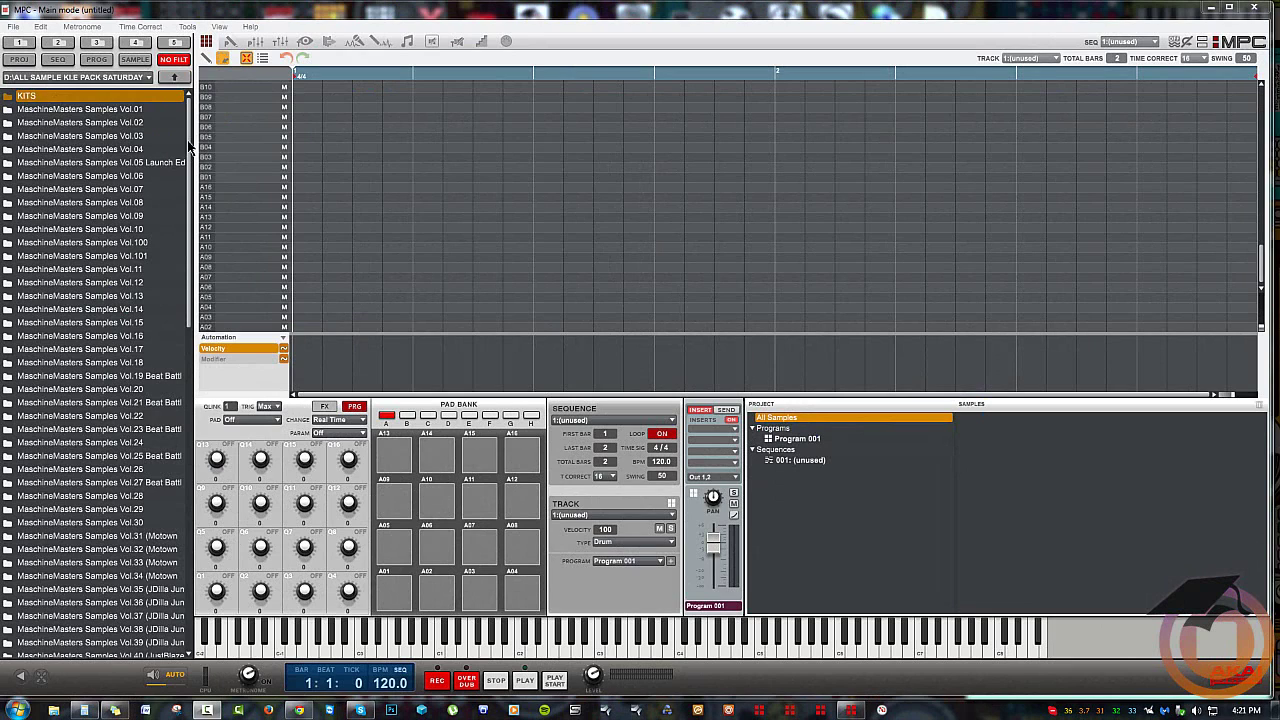
Step: Examine how the numbered MaschineMasters Samples folders are sorted in the file browser, from the first volumes through the end of the list
scroll(192, 165, "down", 2)
scroll(192, 160, "up", 2)
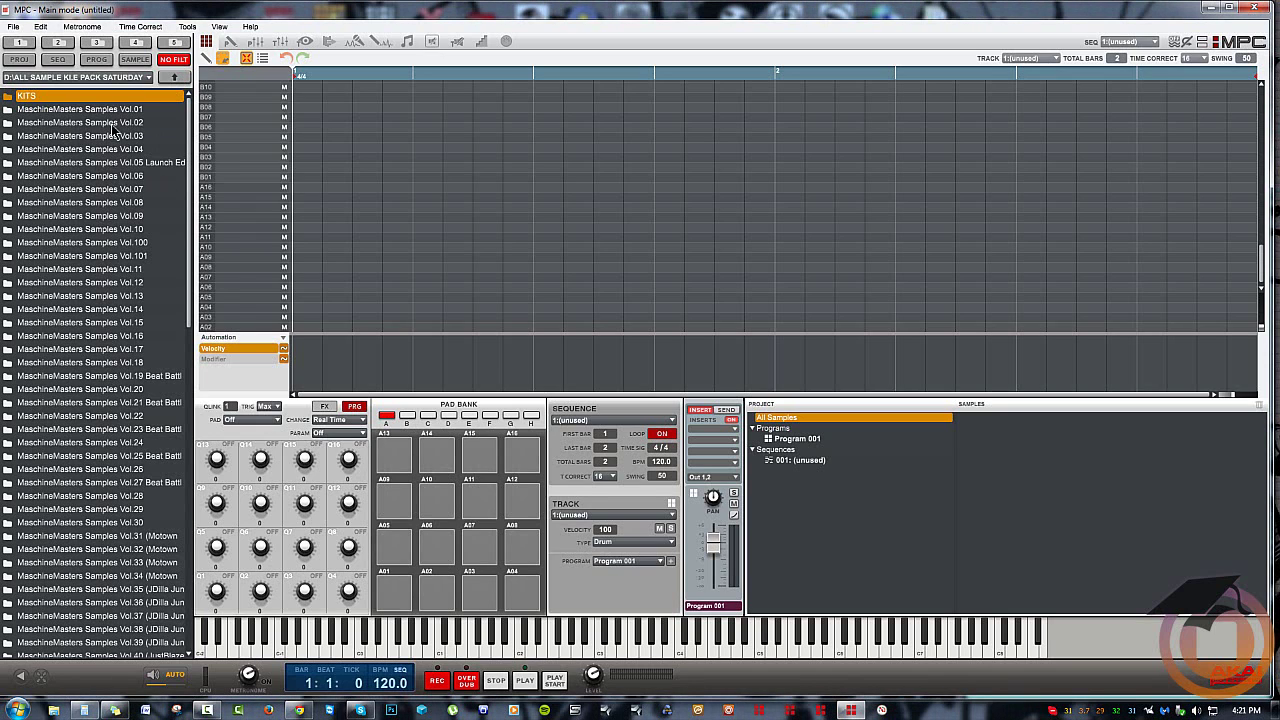
scroll(189, 120, "down", 3)
scroll(189, 121, "up", 3)
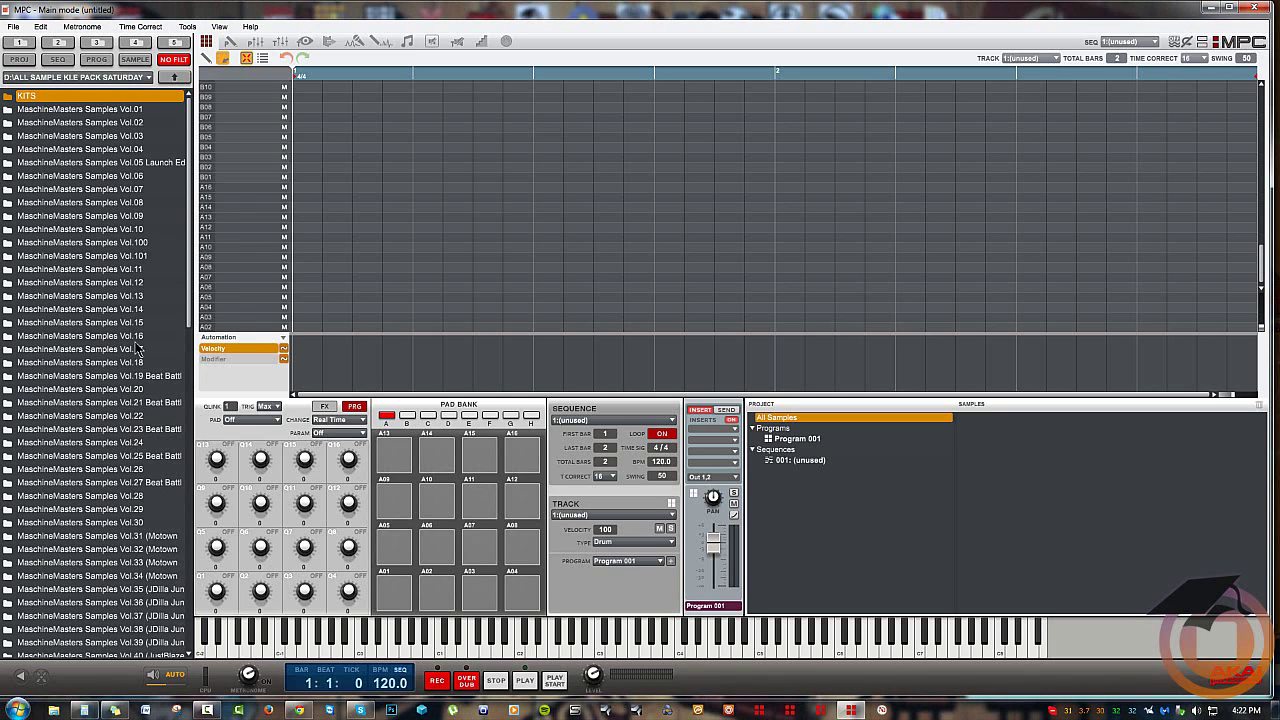
scroll(155, 275, "down", 15)
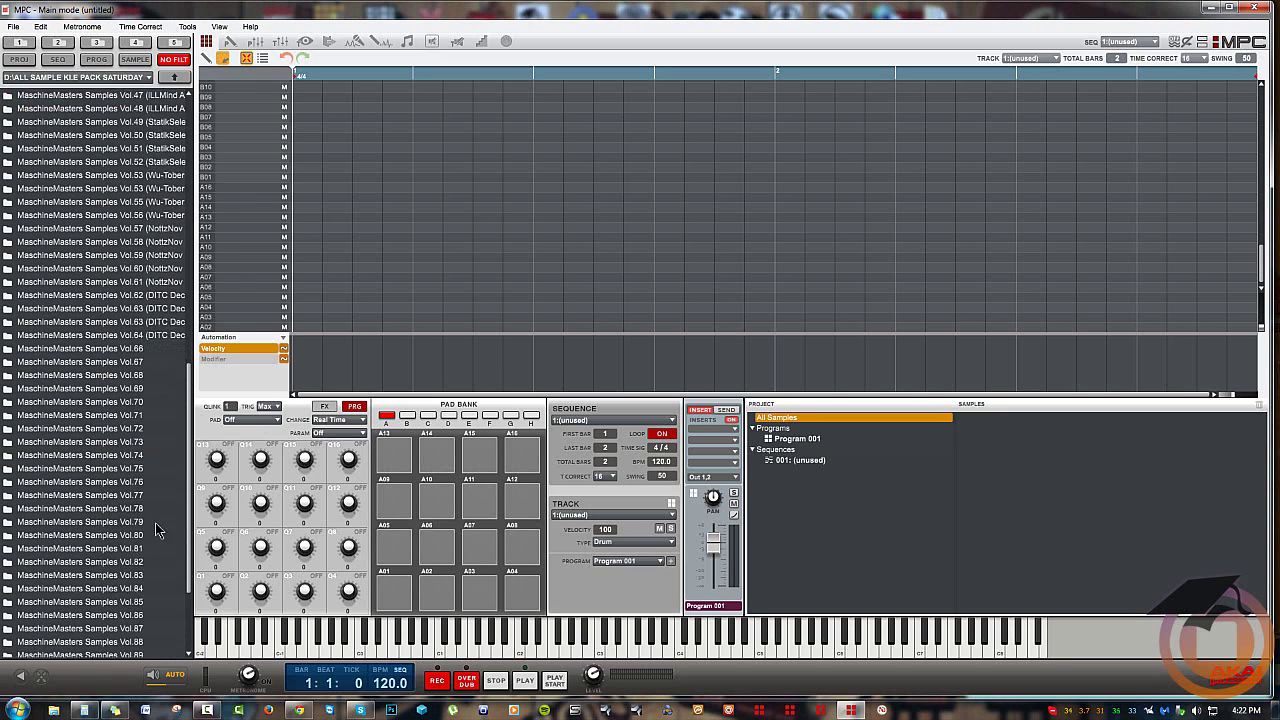
scroll(160, 560, "down", 3)
scroll(165, 598, "up", 18)
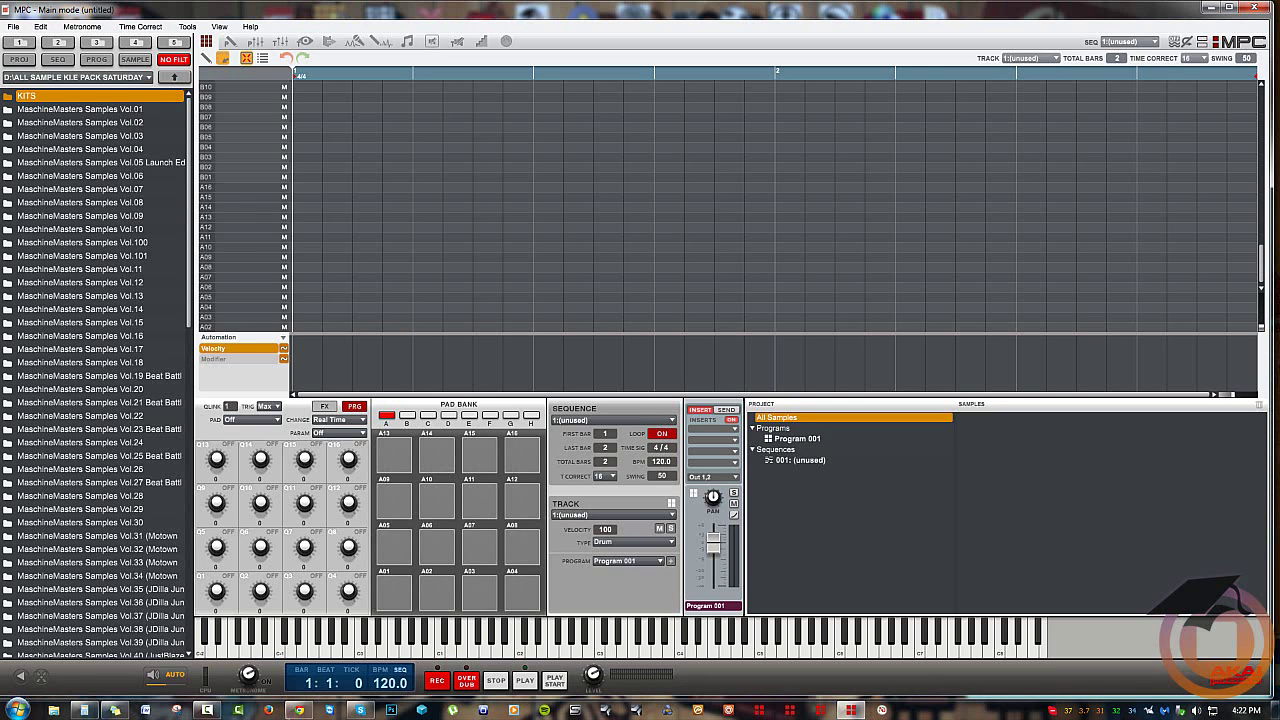
Step: Switch to Chrome and open the Bulk Rename Utility introduction page from the Google results for "bulk rename utility"
left_click(298, 710)
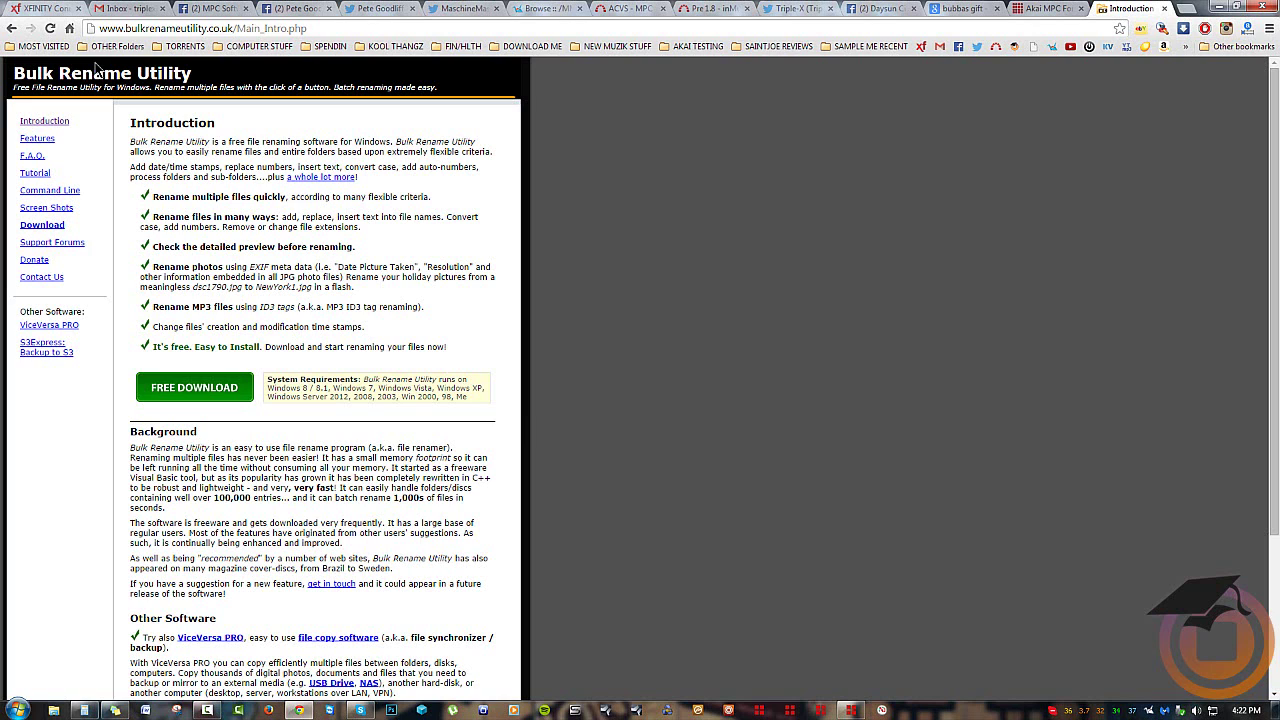
left_click(8, 30)
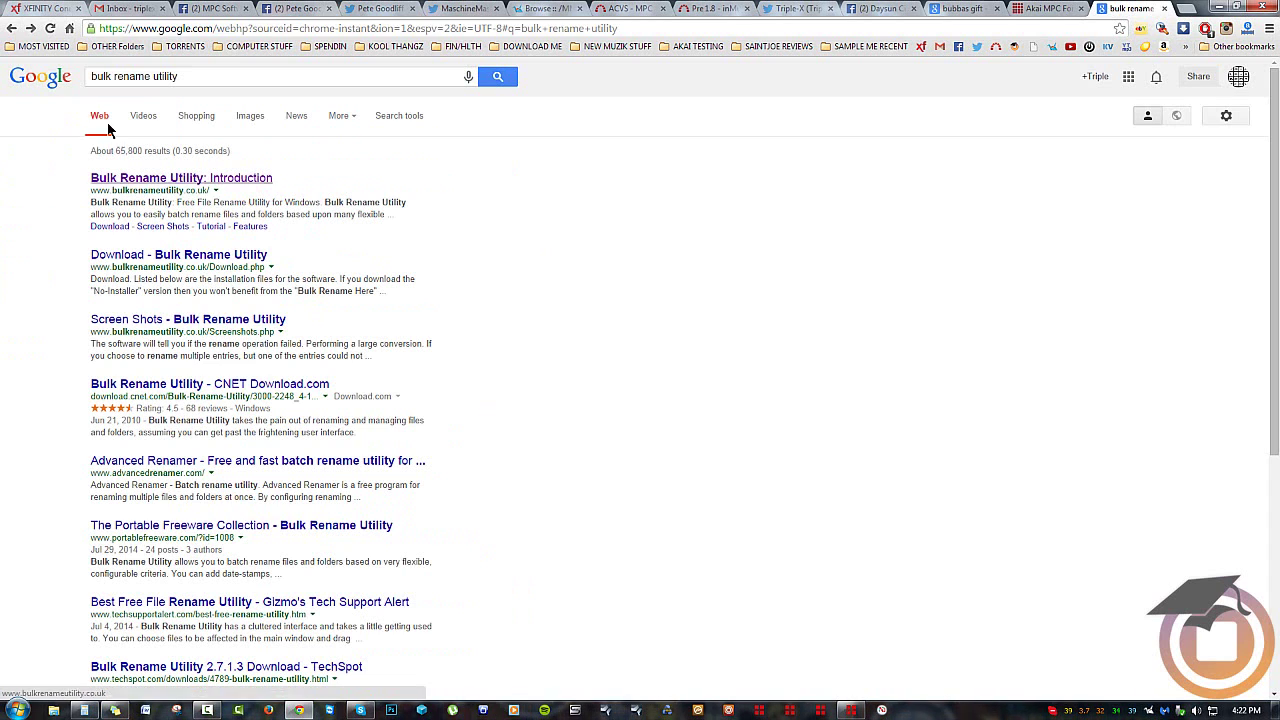
left_click(181, 178)
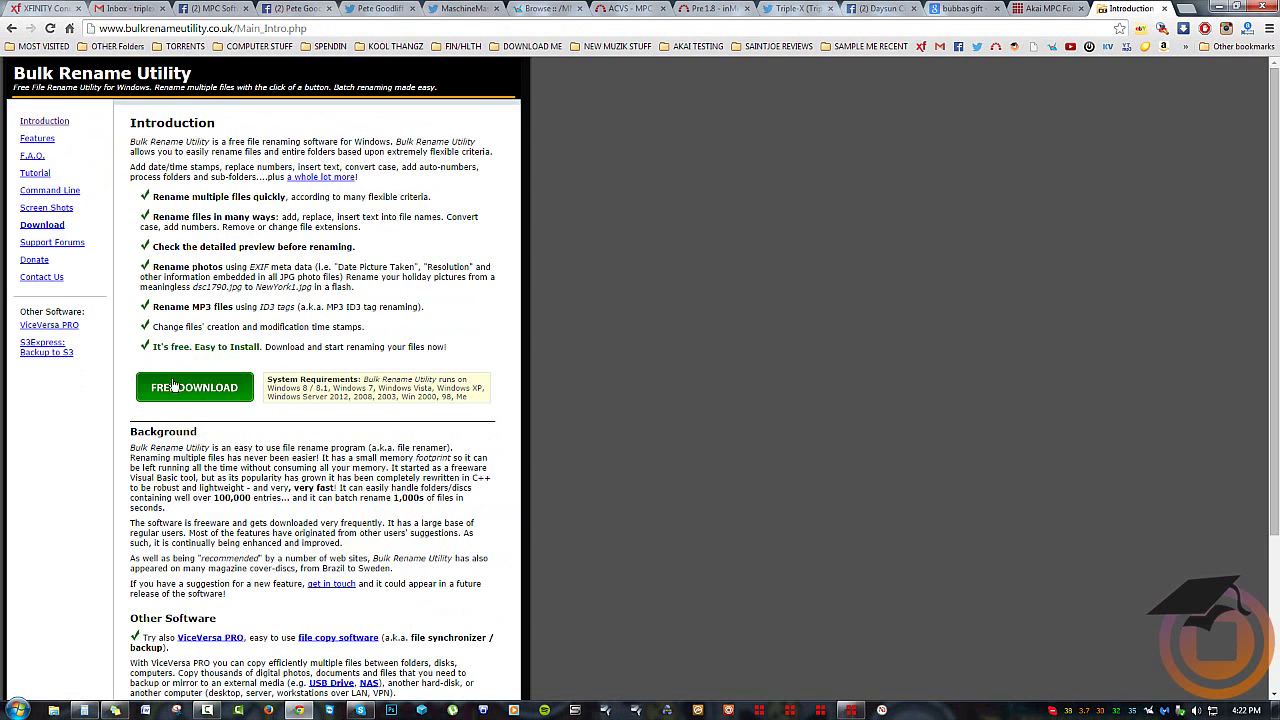
Step: Launch Bulk Rename Utility and open the SAMPLE PACK SATURDAY folder under ALL SAMPLE KITS, FROM MASCHINE MASTERS on the D: drive
left_click(18, 709)
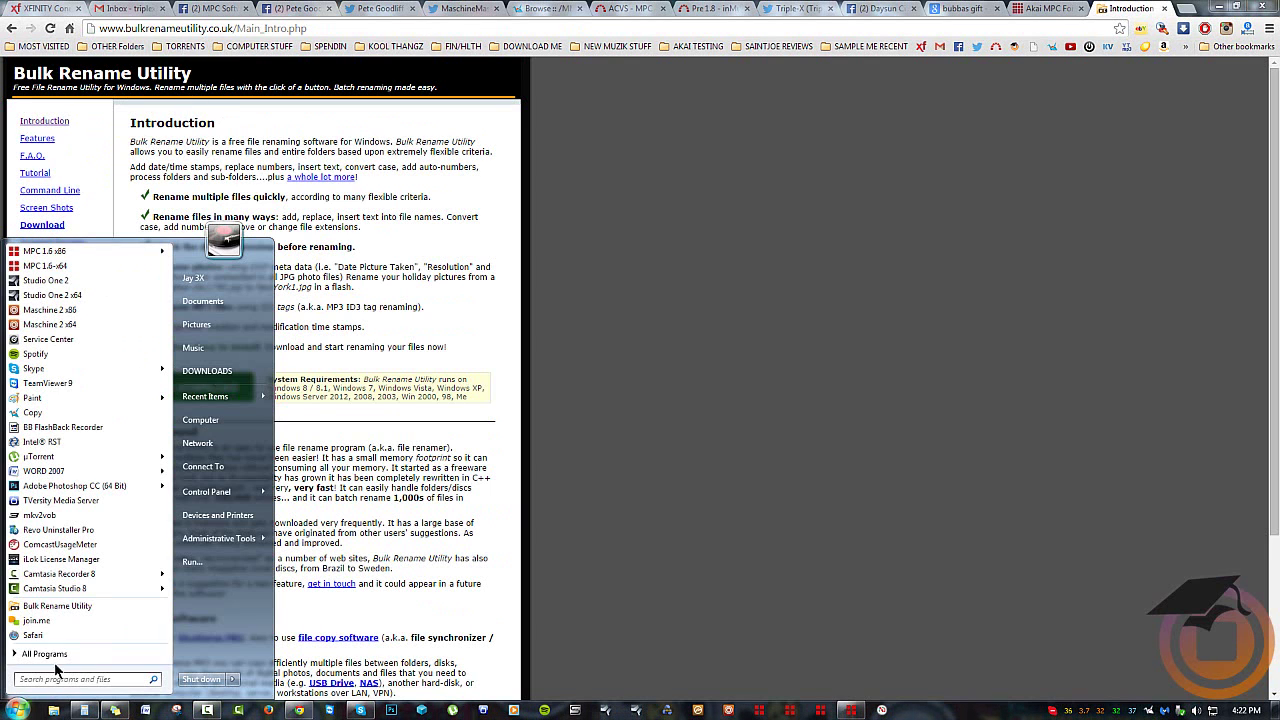
left_click(57, 606)
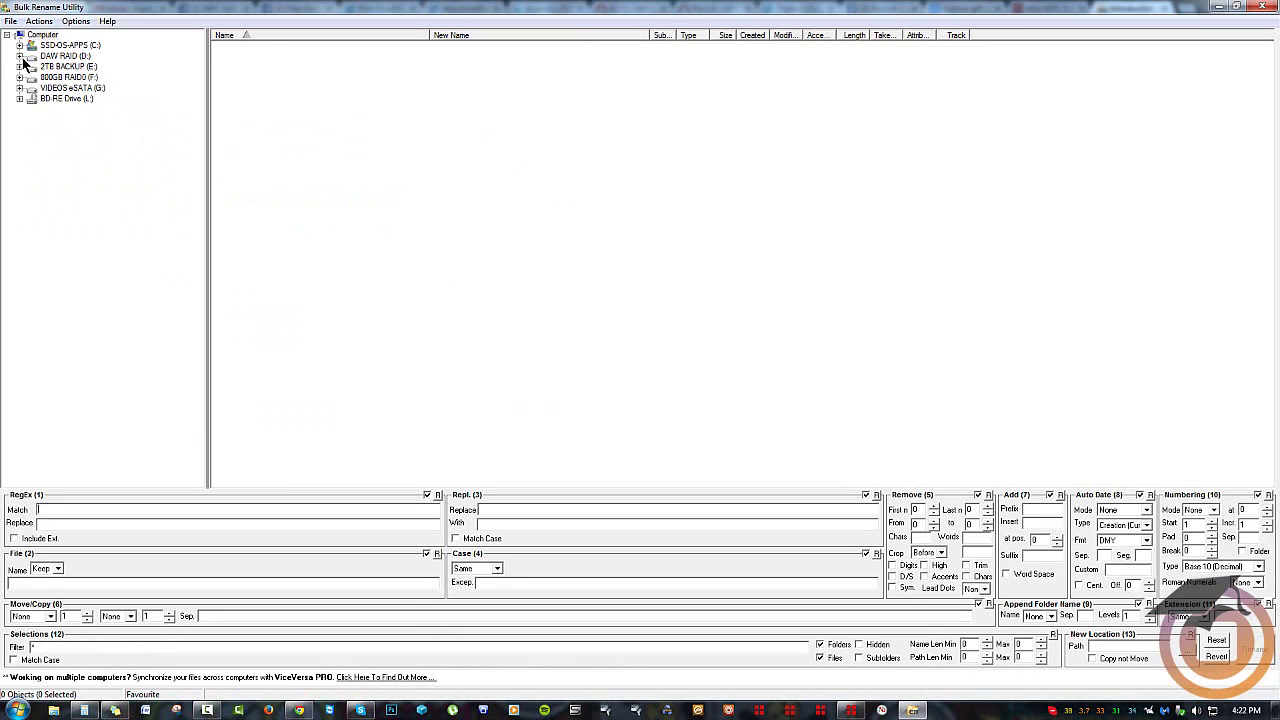
left_click(19, 56)
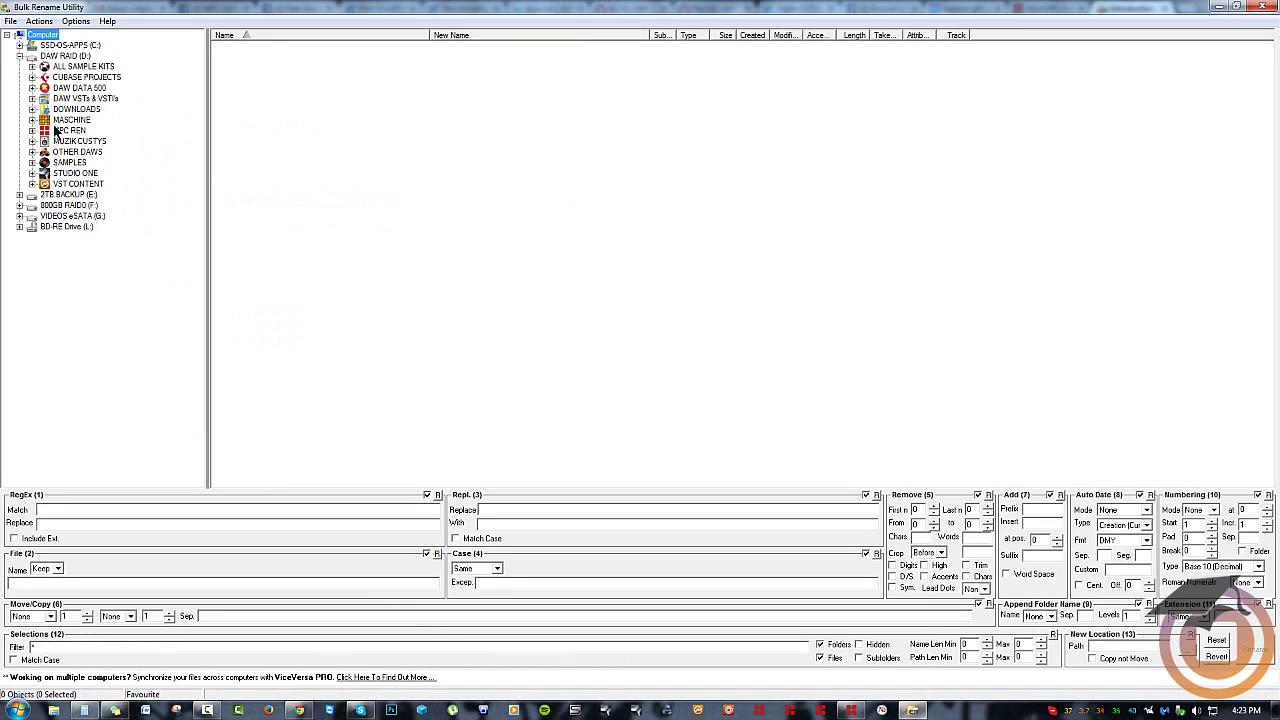
left_click(31, 66)
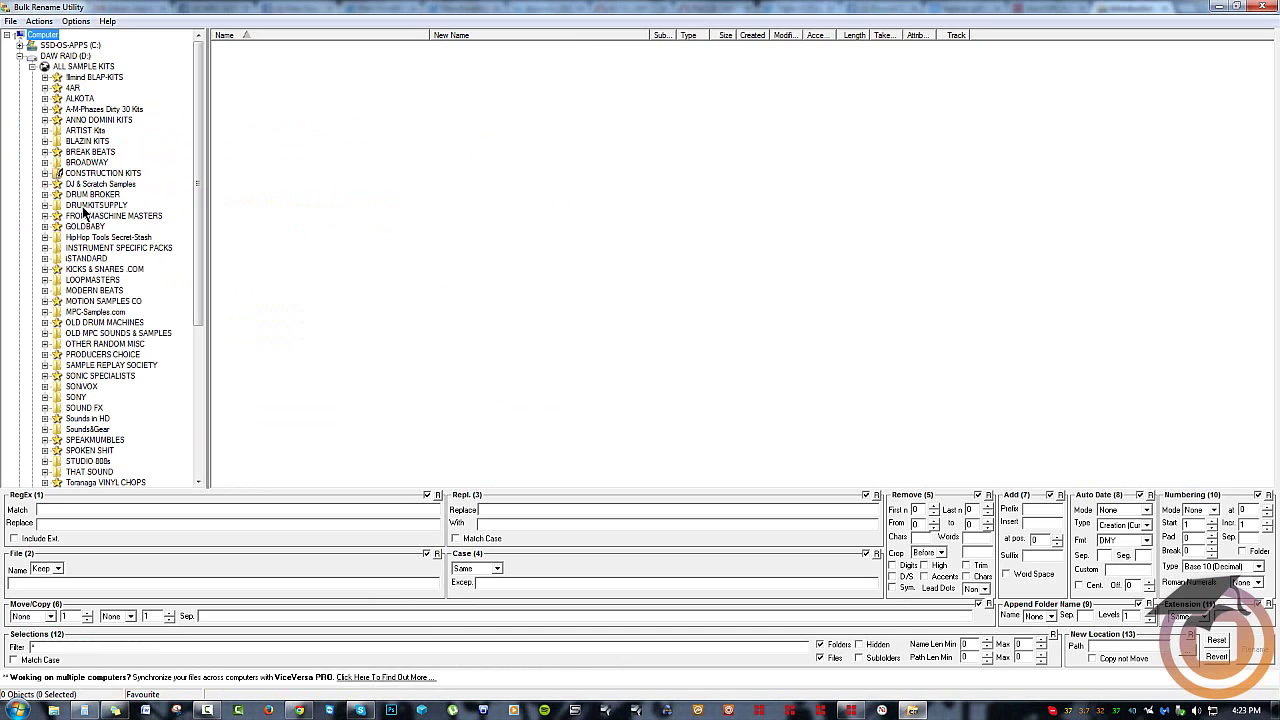
left_click(45, 216)
left_click(110, 258)
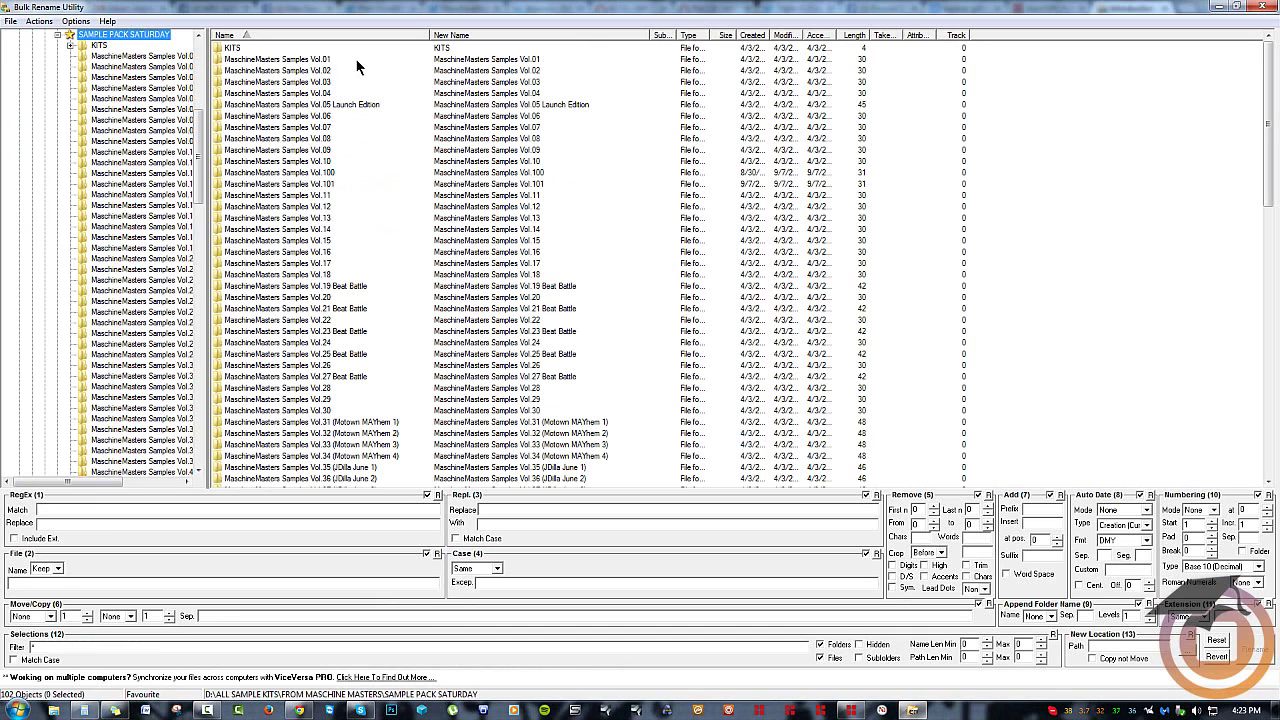
Step: Select all the MaschineMasters Samples folders except Vol.100 and Vol.101, leaving the KITS folder out
left_click(354, 59)
key("shift+End")
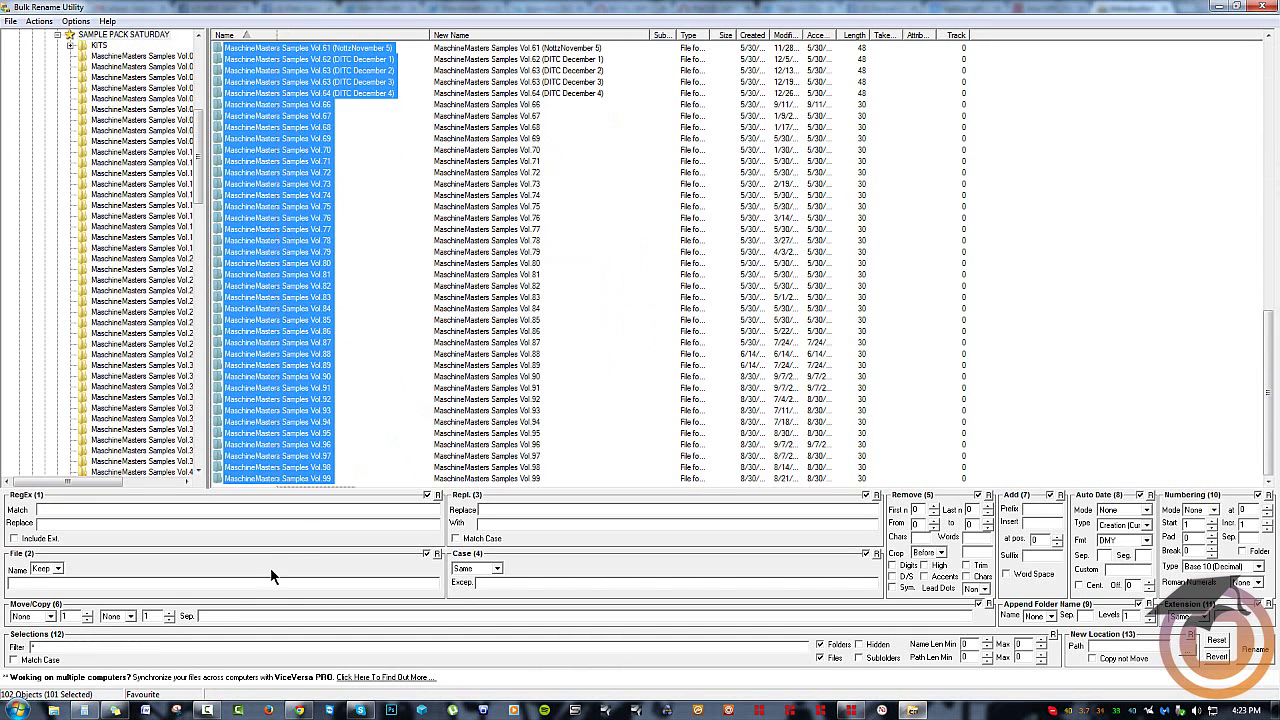
scroll(409, 386, "up", 20)
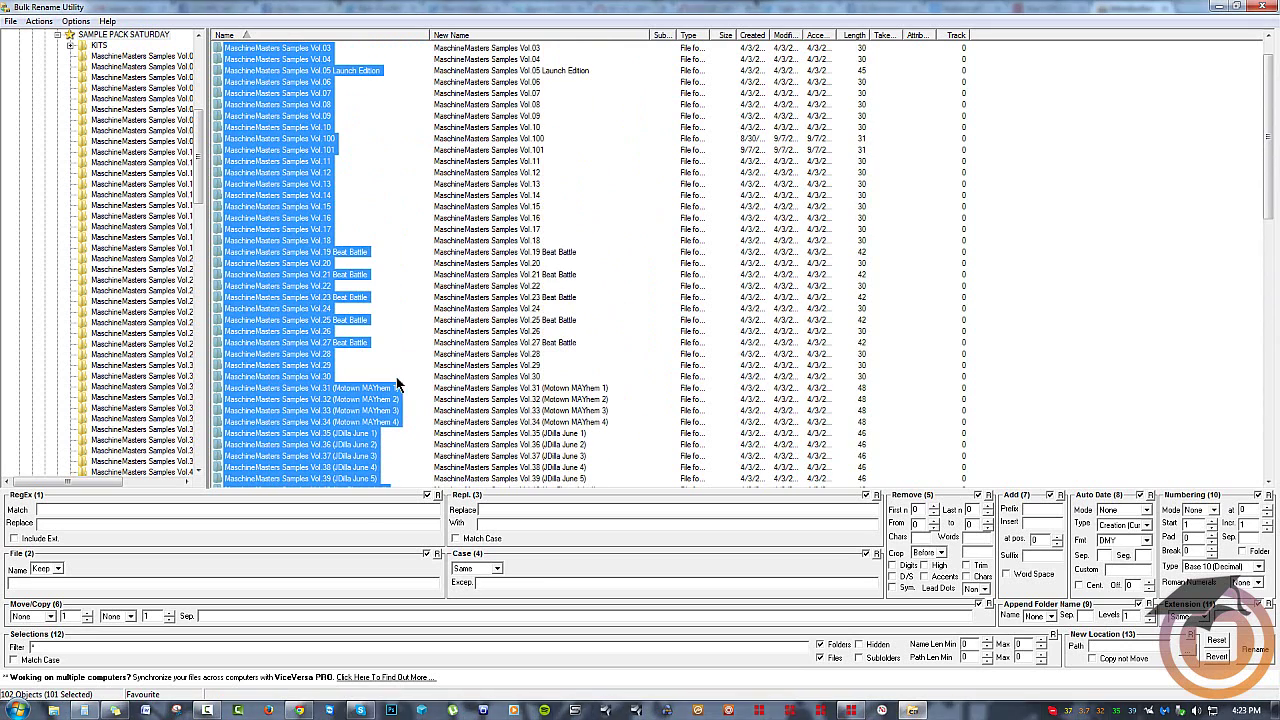
left_click(325, 139, "ctrl")
left_click(308, 150, "ctrl")
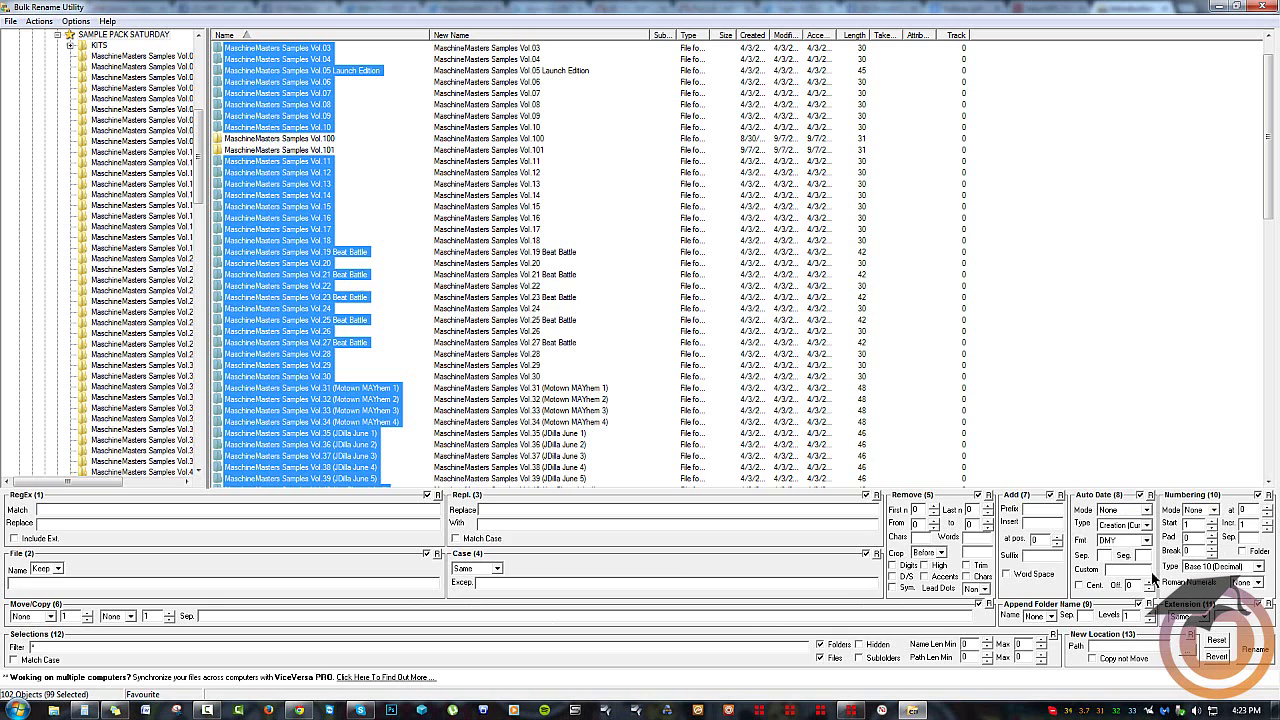
Step: Insert a 0 at position 29 in the selected folder names, directly before the volume number, and run the rename
left_click(1035, 523)
type("3")
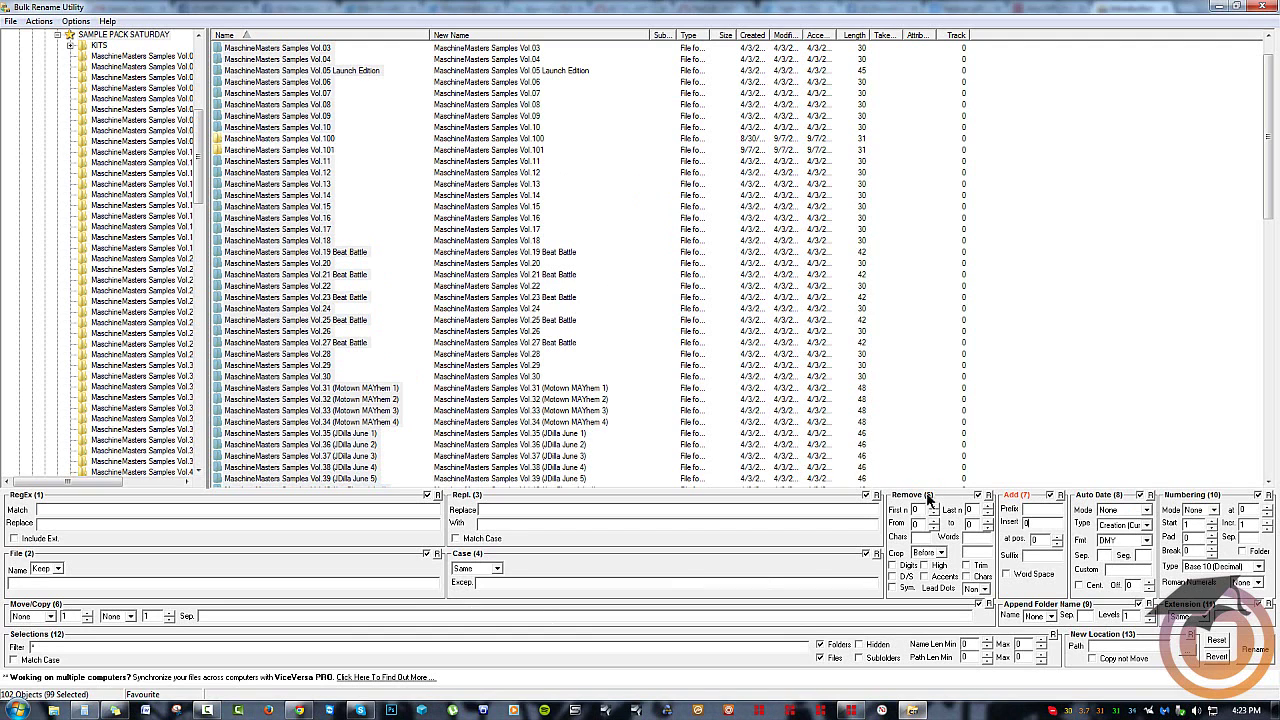
left_click(1058, 538)
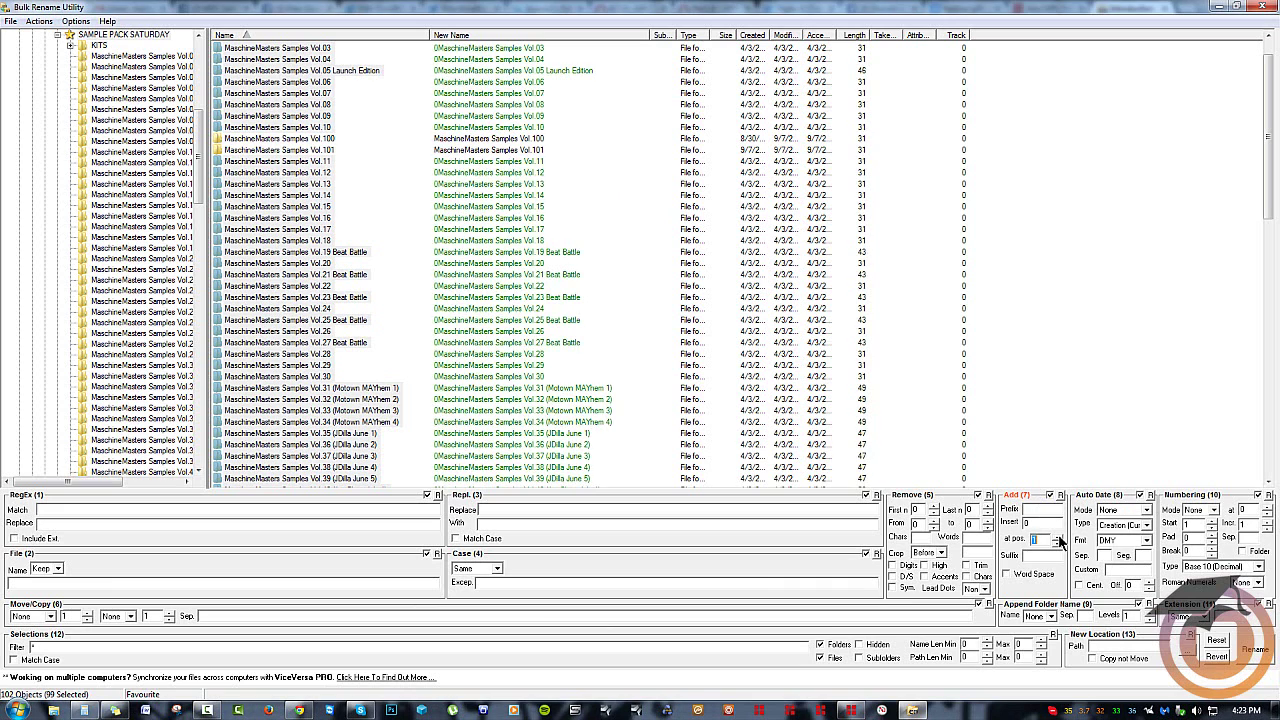
left_click(1058, 538)
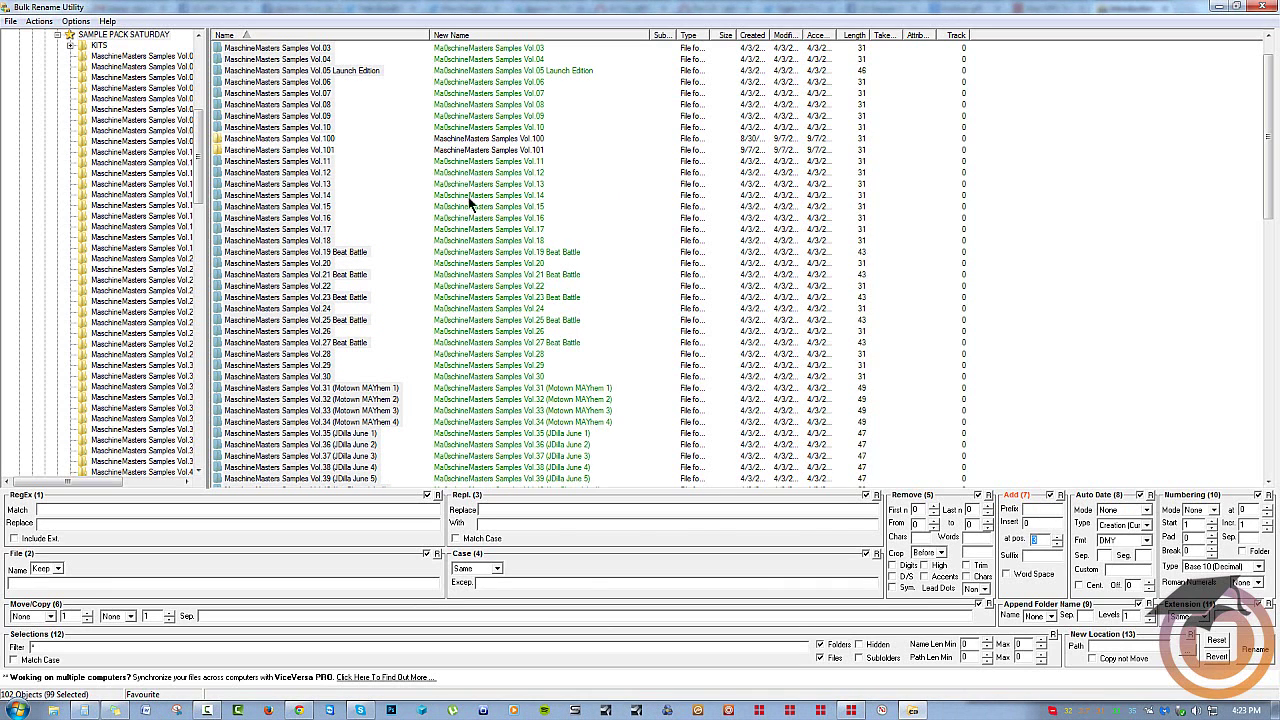
left_click(1058, 538)
left_click(1058, 538)
left_click(1058, 538)
left_click(1058, 538)
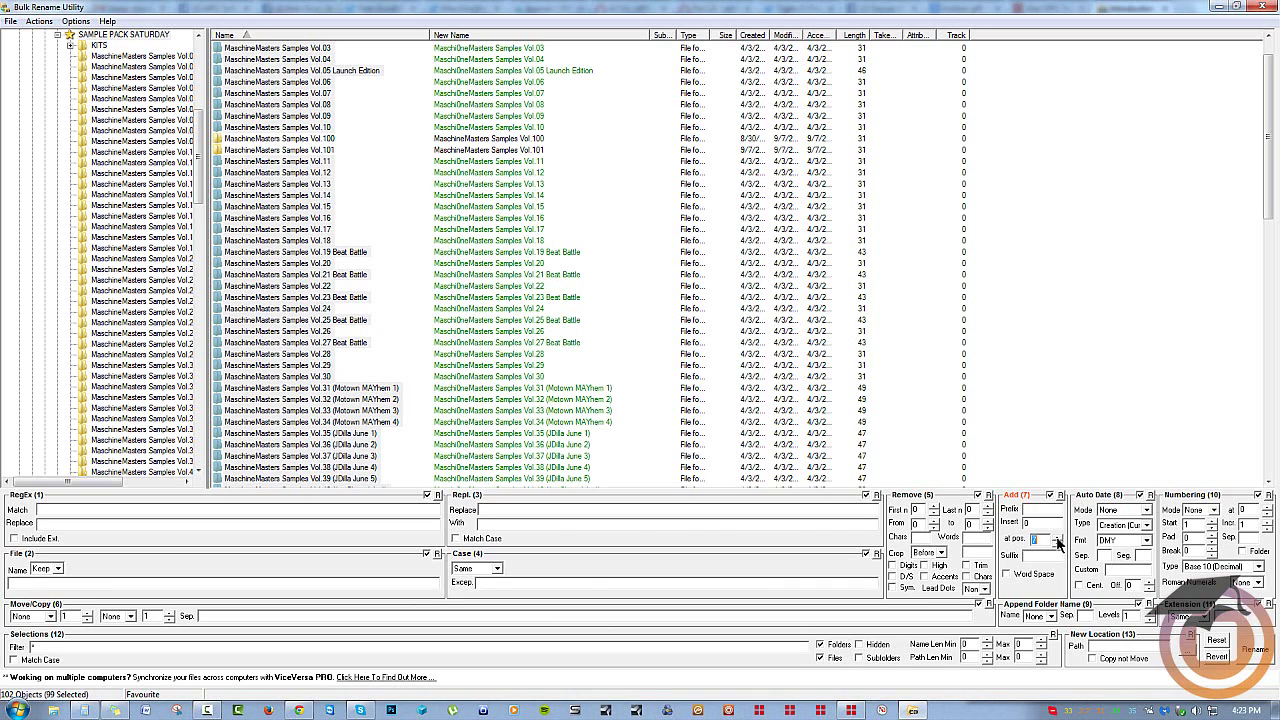
left_click(1058, 538)
left_click(1058, 538)
left_click(1058, 538)
left_click(1058, 538)
left_click(1058, 538)
left_click(1058, 538)
left_click(1058, 538)
left_click(1058, 538)
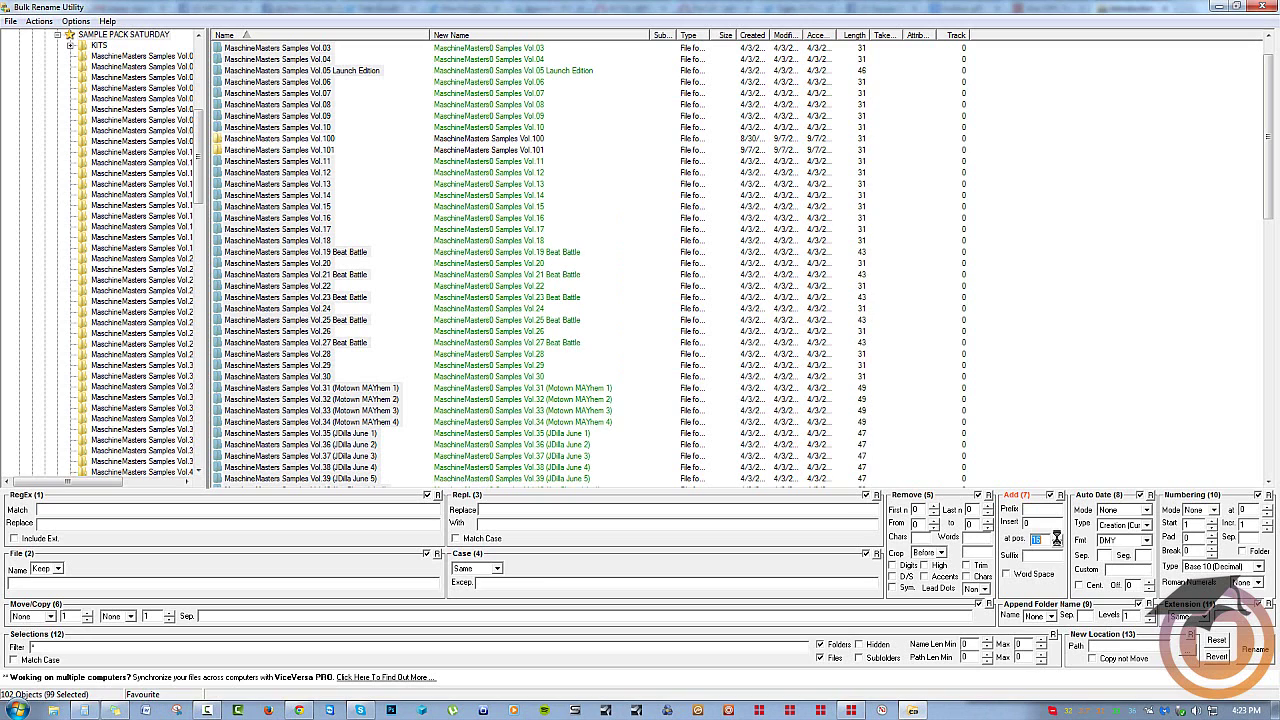
left_click(1058, 538)
left_click(1058, 538)
left_click(1058, 538)
left_click(1058, 538)
left_click(1058, 538)
left_click(1058, 538)
left_click(1058, 538)
left_click(1058, 538)
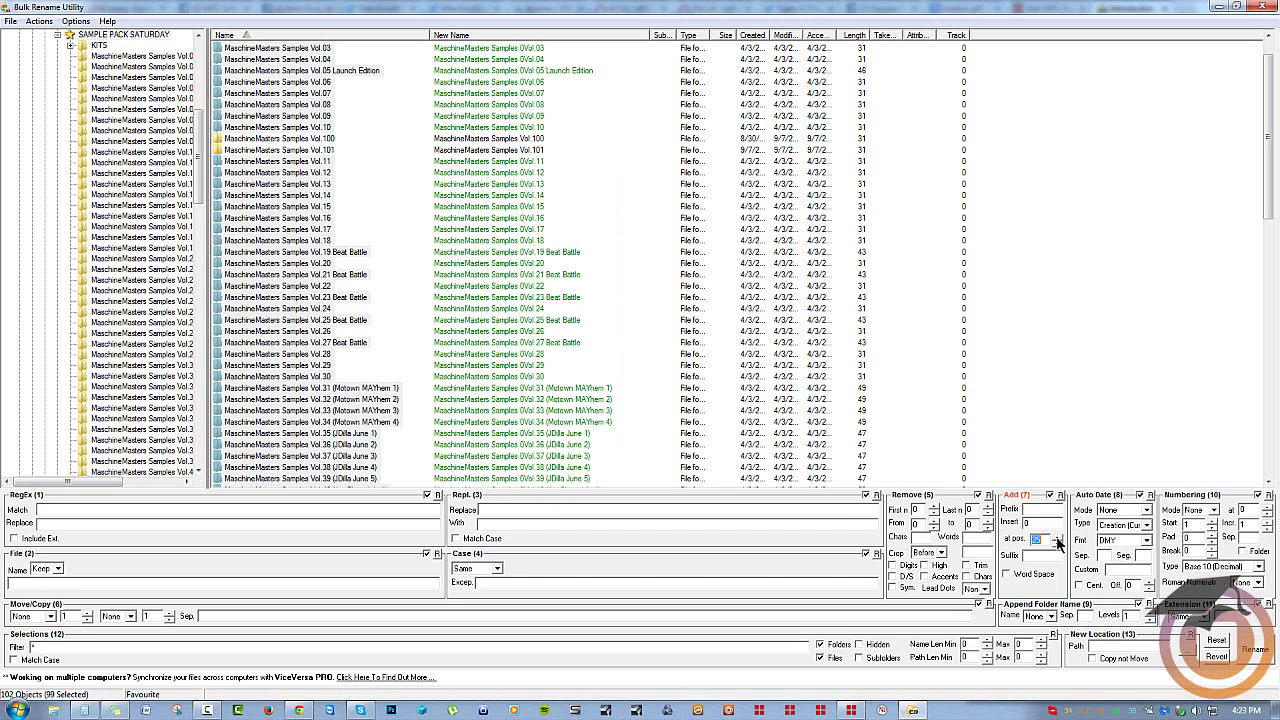
left_click(1058, 538)
left_click(1058, 538)
left_click(1058, 538)
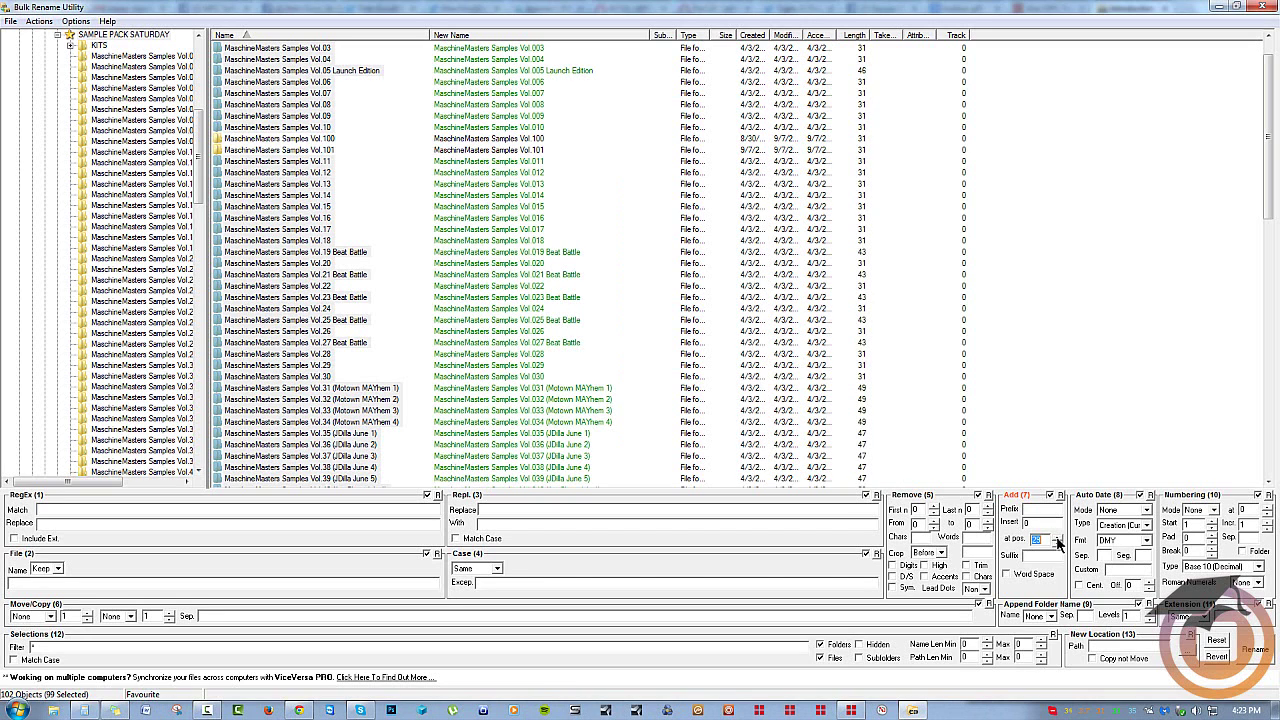
left_click(1256, 651)
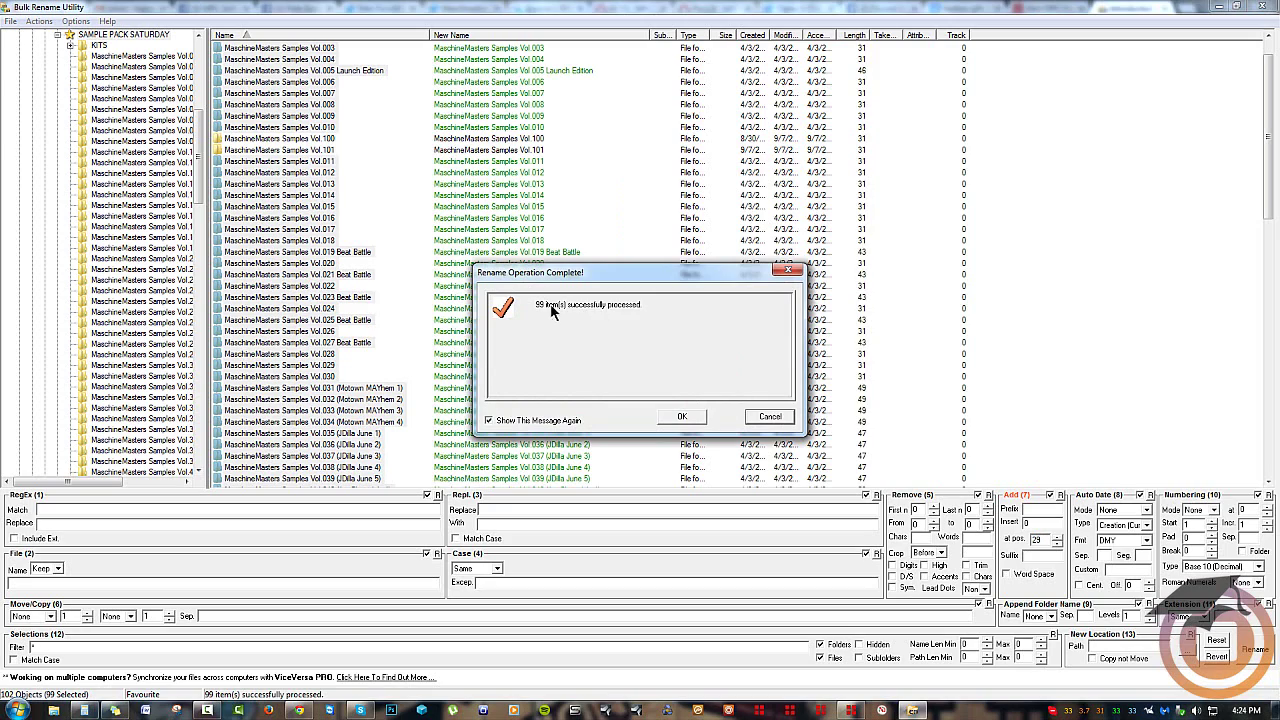
left_click(698, 417)
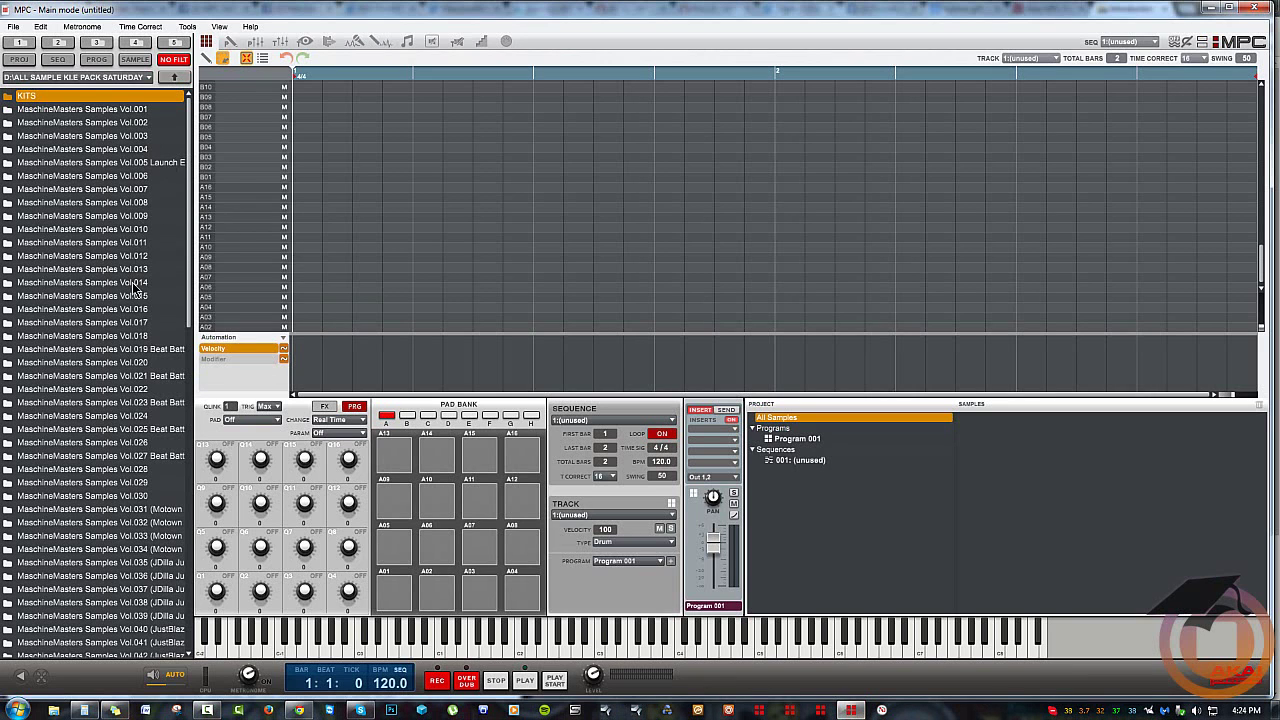
Step: Switch to MPC and check the order of the renamed sample folders down to Vol.101
left_click_drag(191, 257, 186, 608)
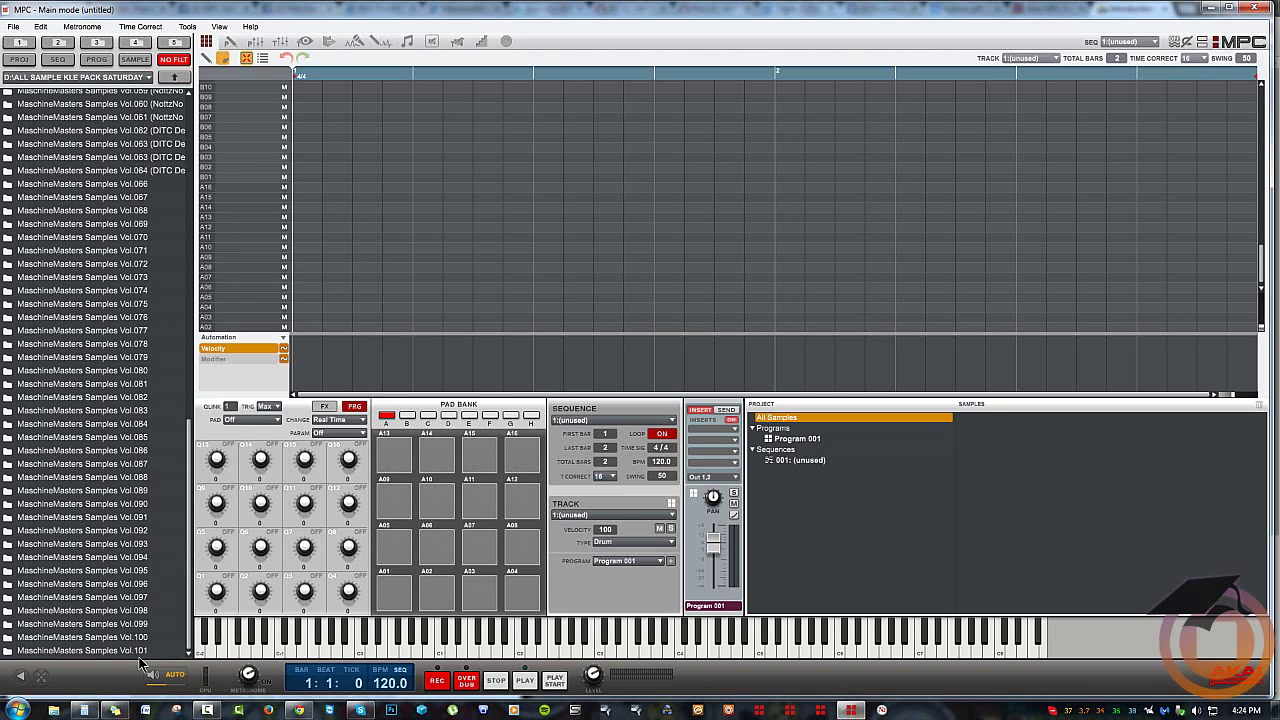
left_click_drag(190, 638, 188, 300)
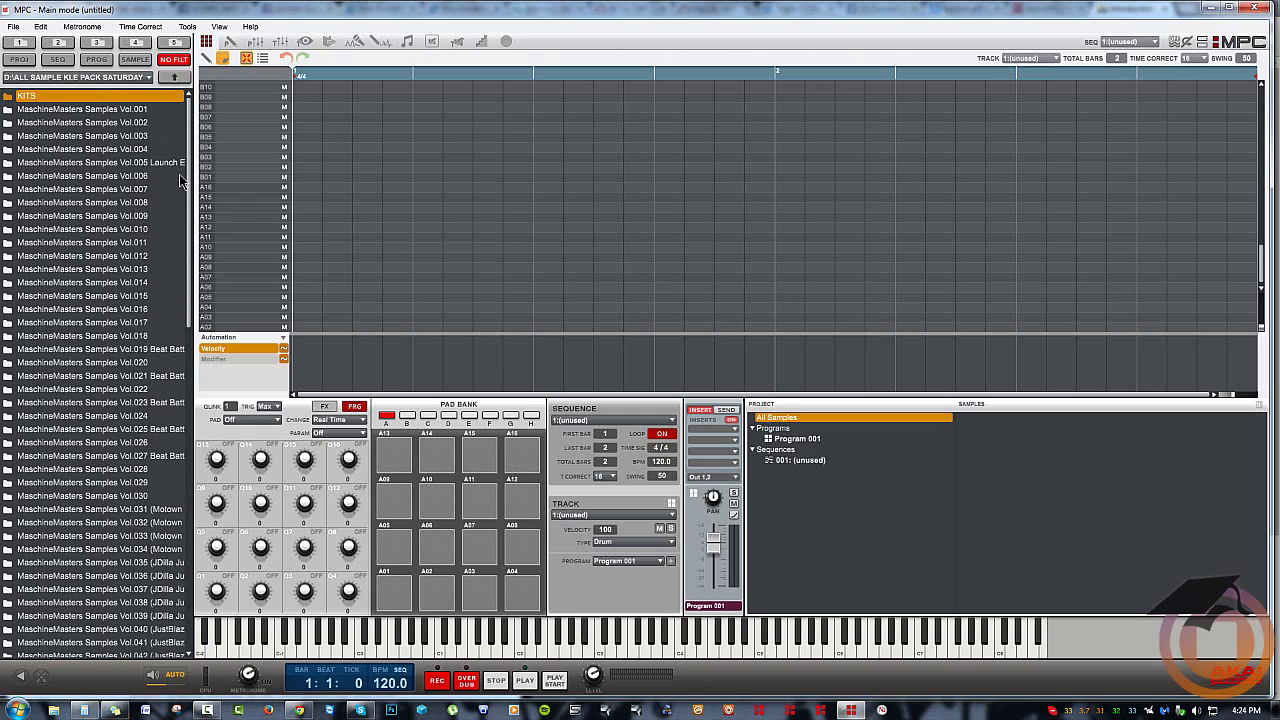